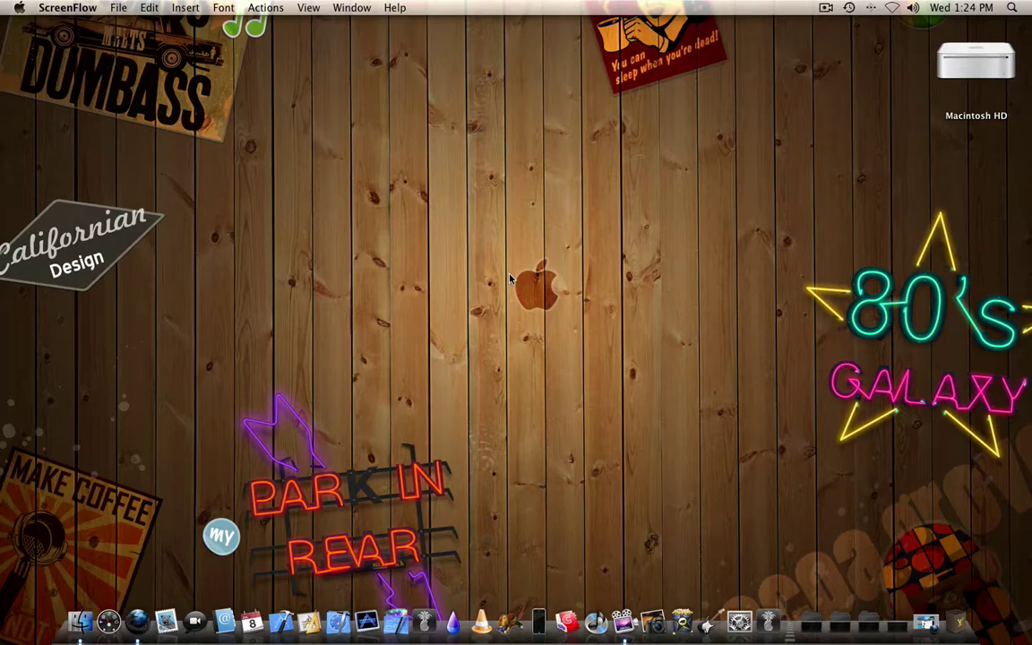
Restore the iPhone Nerd window and list the Jailbreaking Tools downloads, including RedSn0w 0.8 (MAC)
left_click(922, 618)
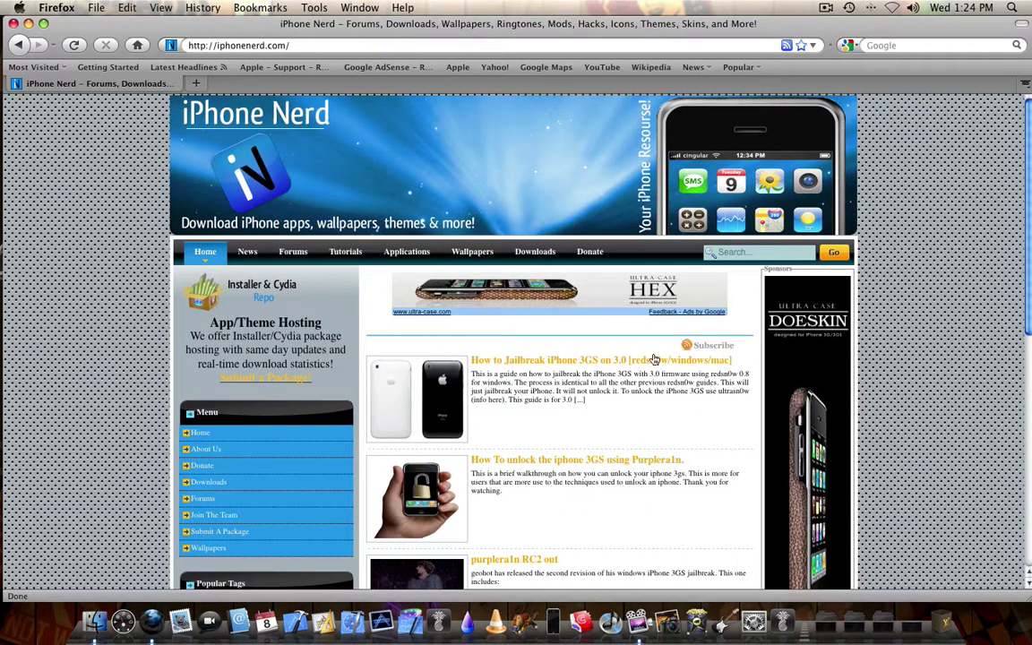
left_click(535, 252)
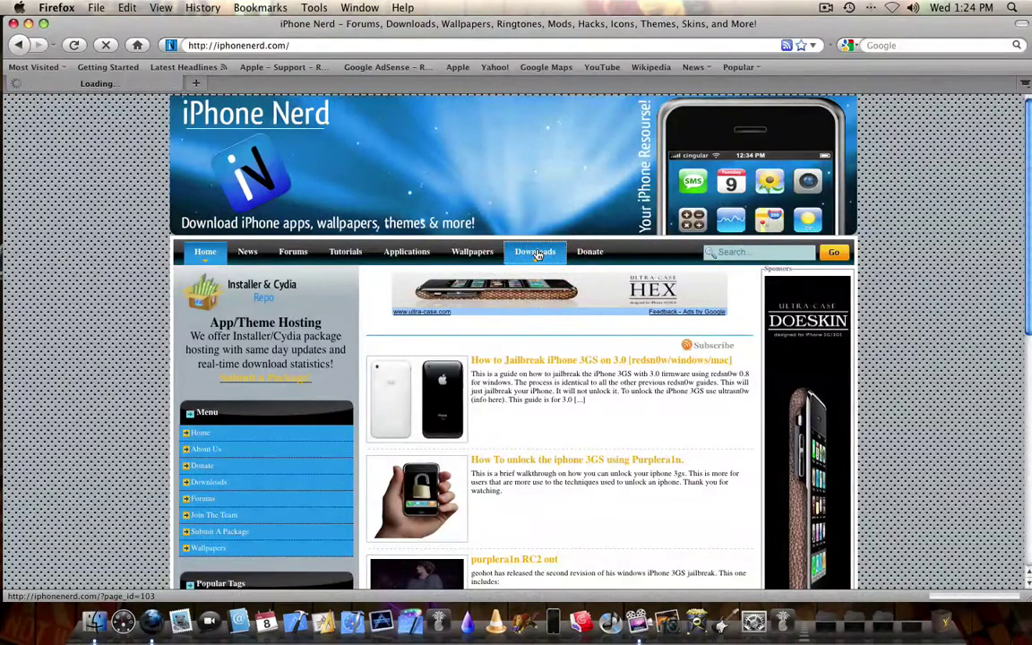
scroll(681, 336, "down", 3)
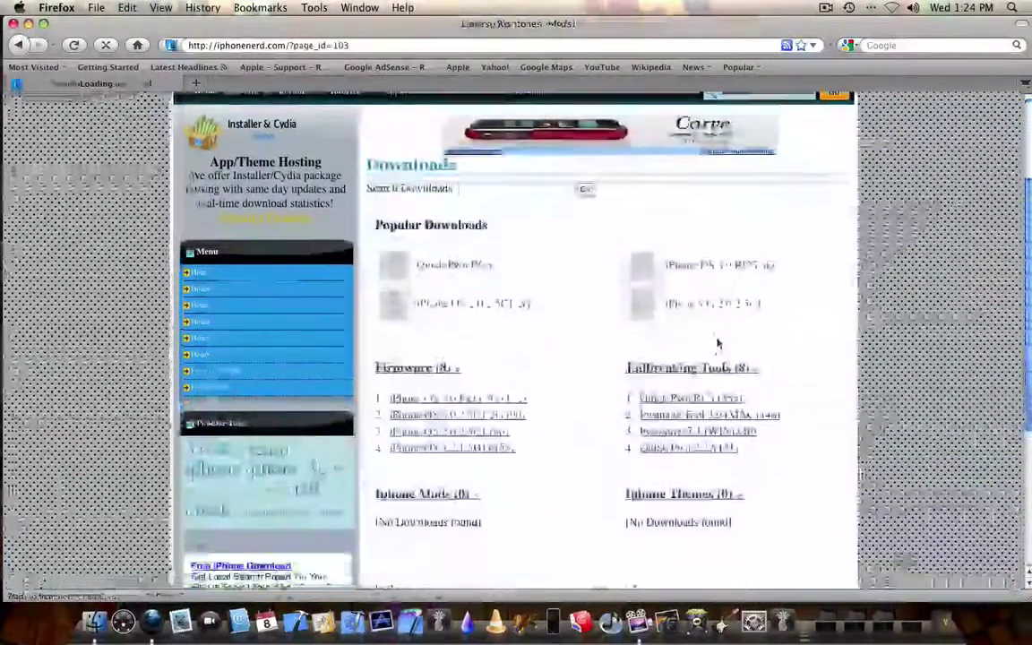
left_click(721, 355)
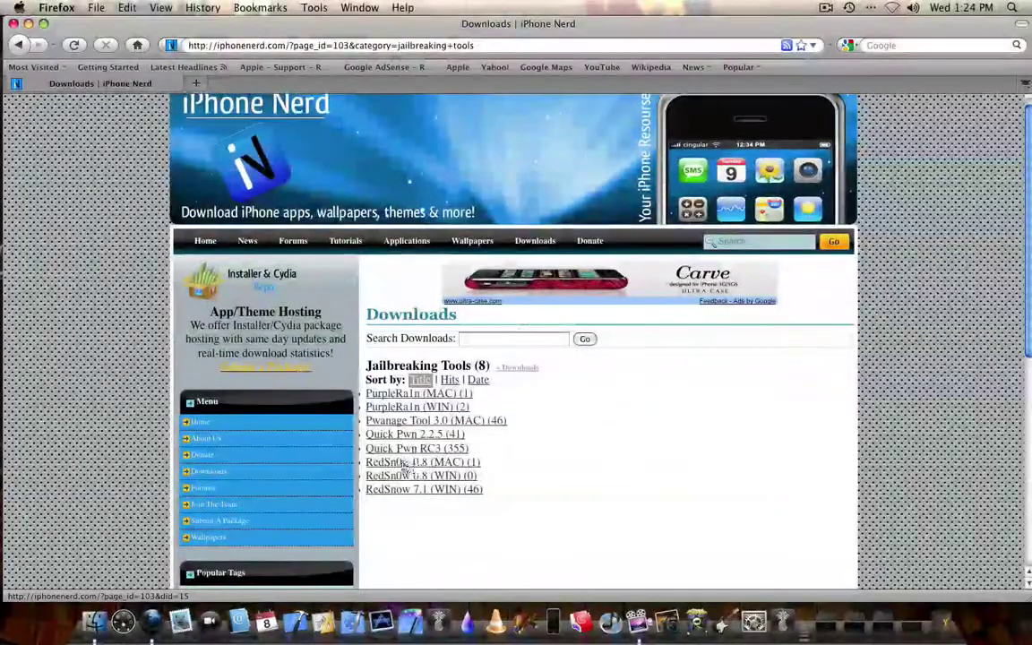
mouse_move(412, 466)
left_mouse_down()
mouse_move(480, 464)
mouse_move(431, 471)
left_mouse_up()
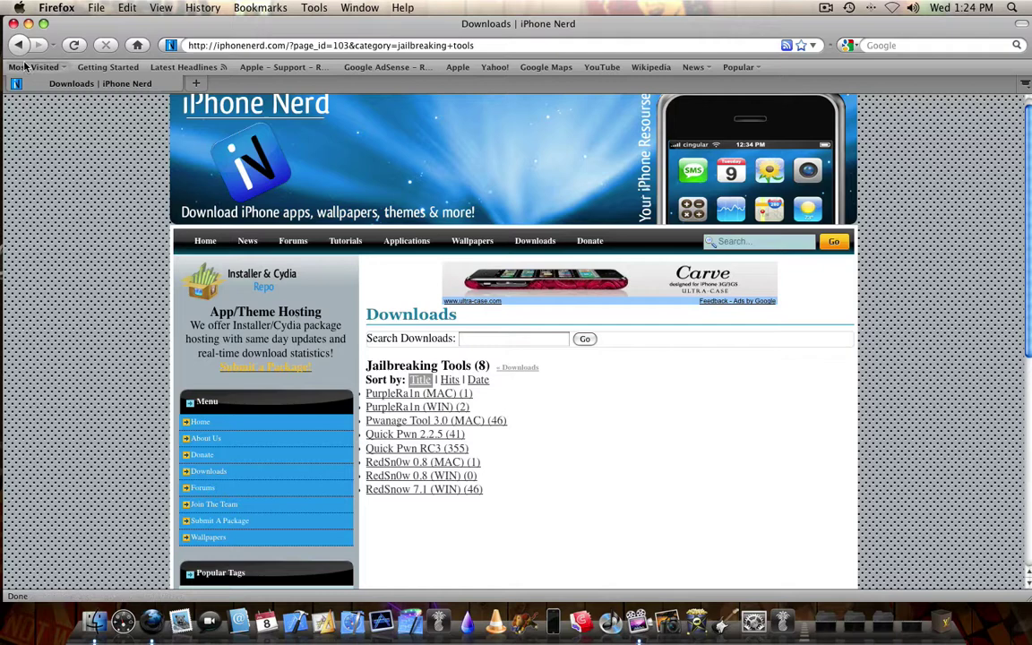
Find the iPhone OS 3.0 REG 3G[S] firmware page under Firmware, then minimize Firefox
left_click(537, 244)
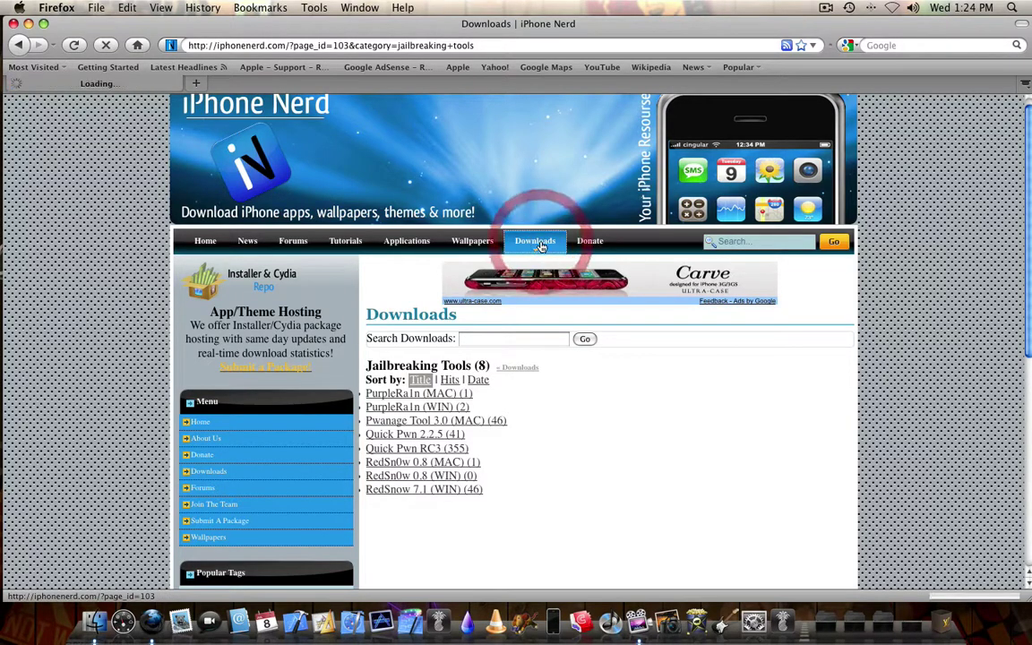
scroll(528, 267, "down", 5)
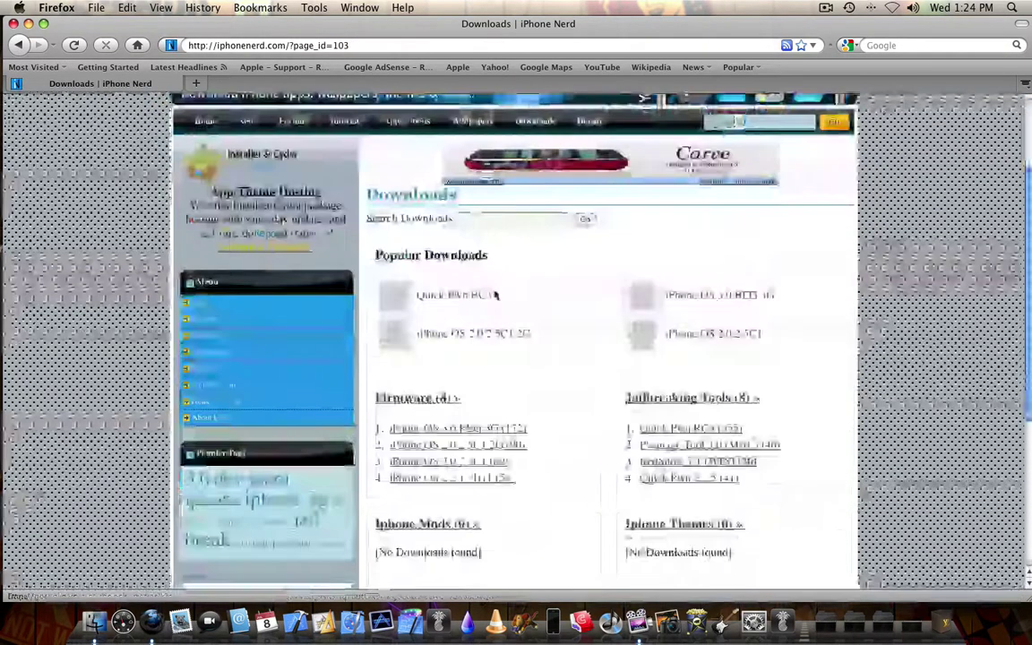
left_click(419, 309)
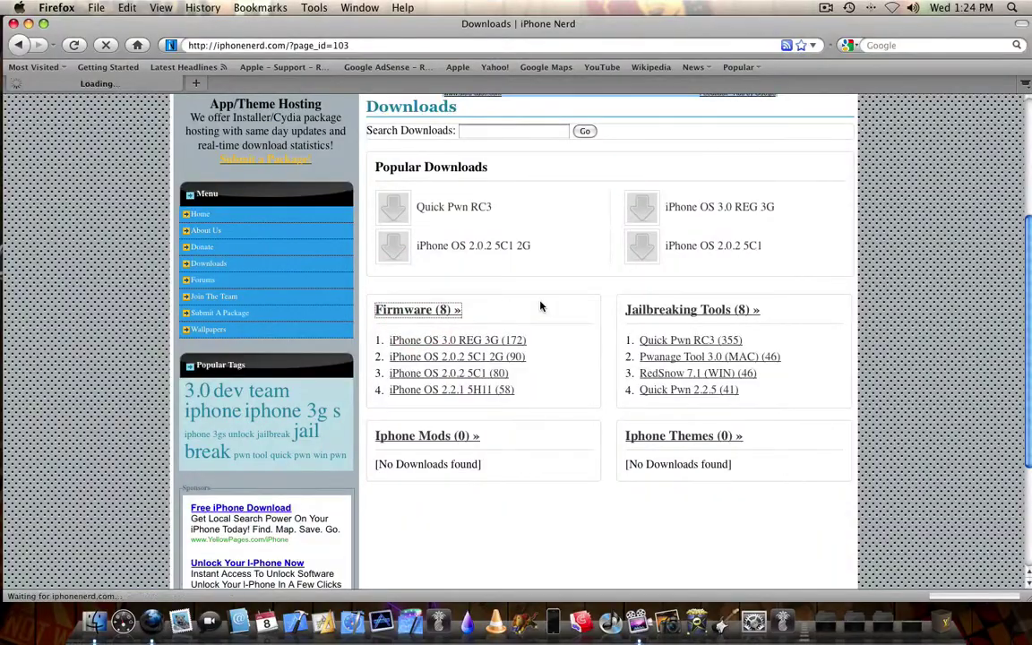
scroll(512, 306, "down", 2)
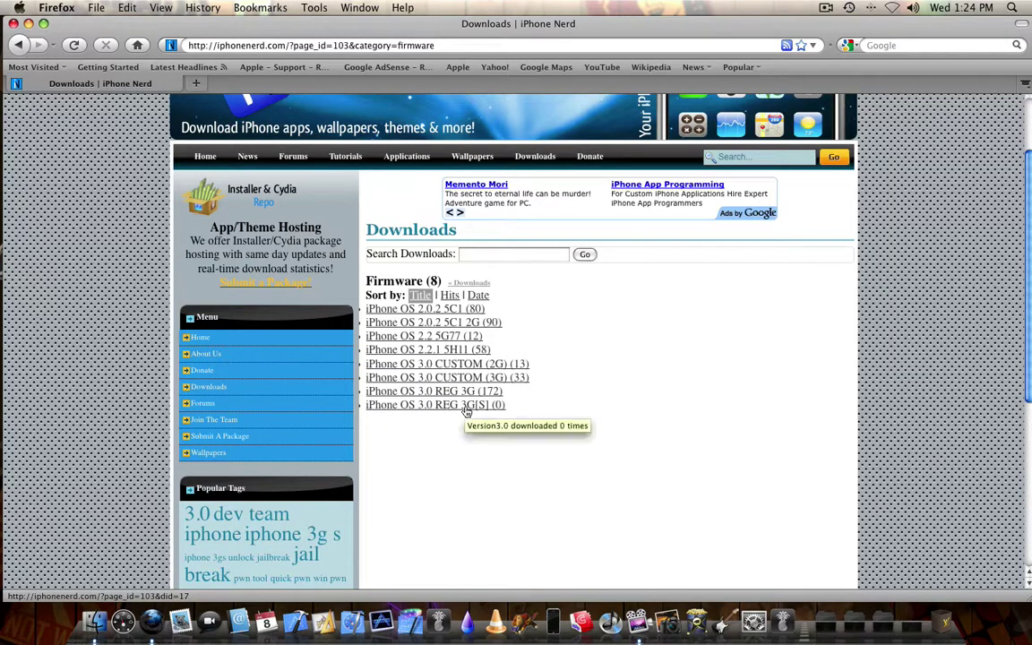
left_click(465, 408)
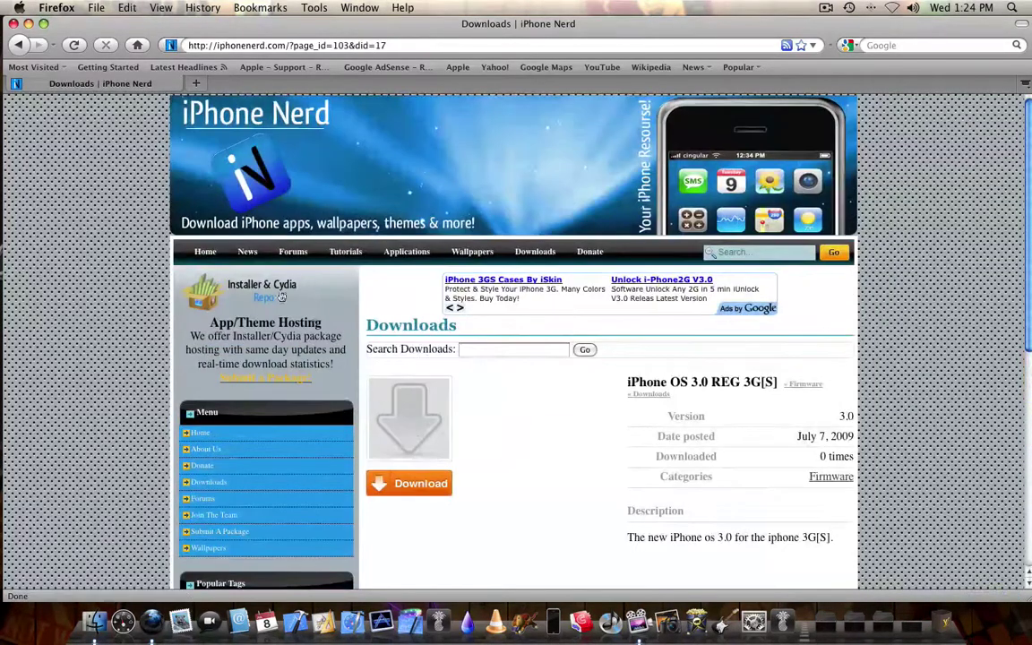
left_click(535, 251)
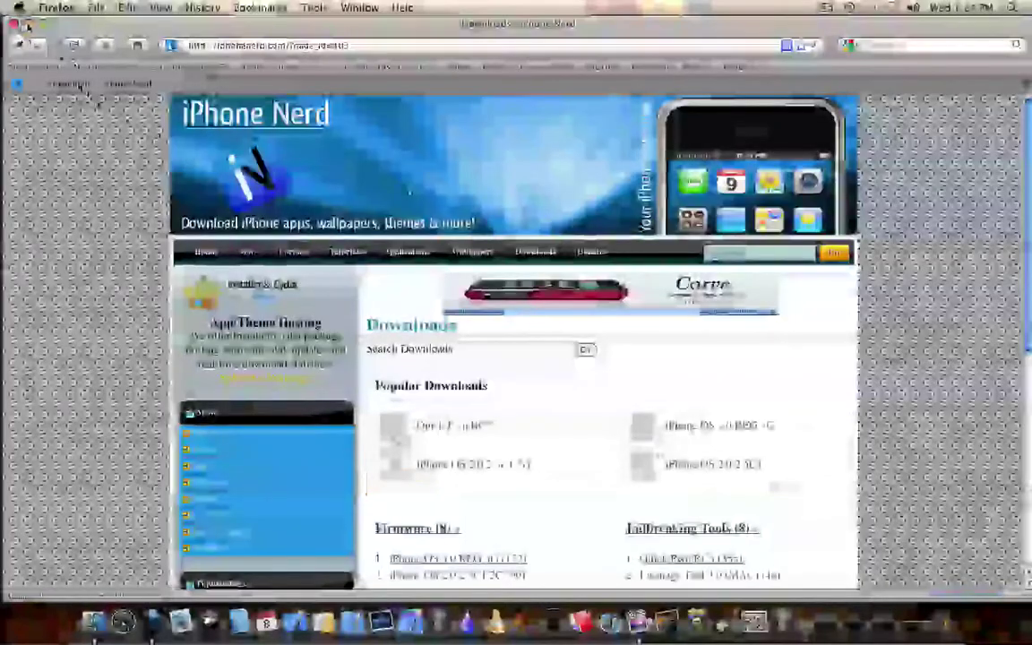
left_click(29, 24)
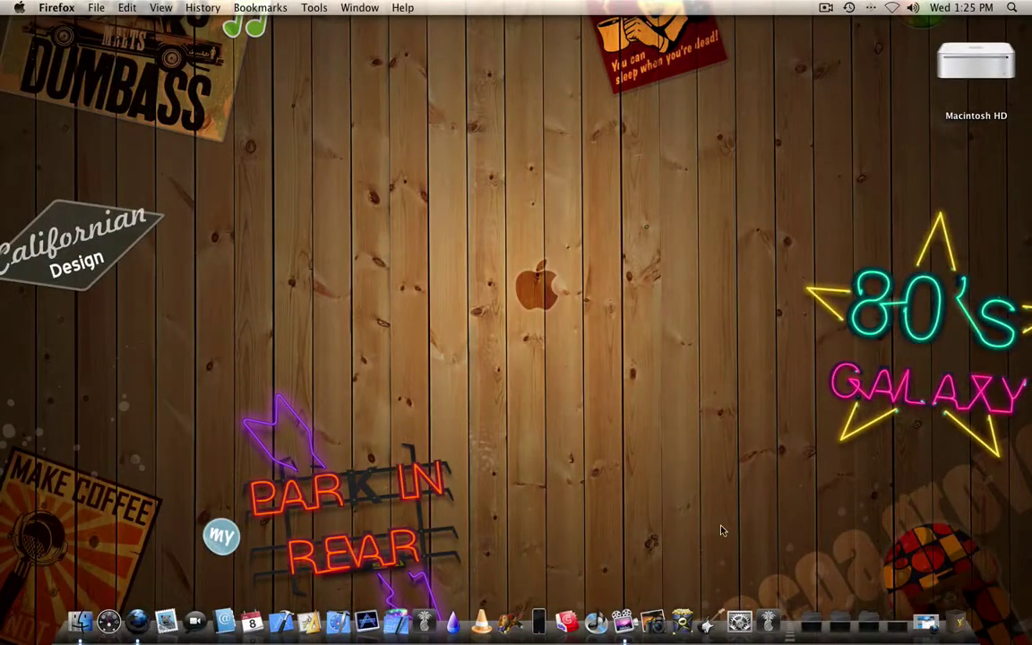
Launch redsn0w and load iPhone2,1_3.0_7A341_Restore.ipsw from the iPhone Firm > 3G S folder
left_click(766, 624)
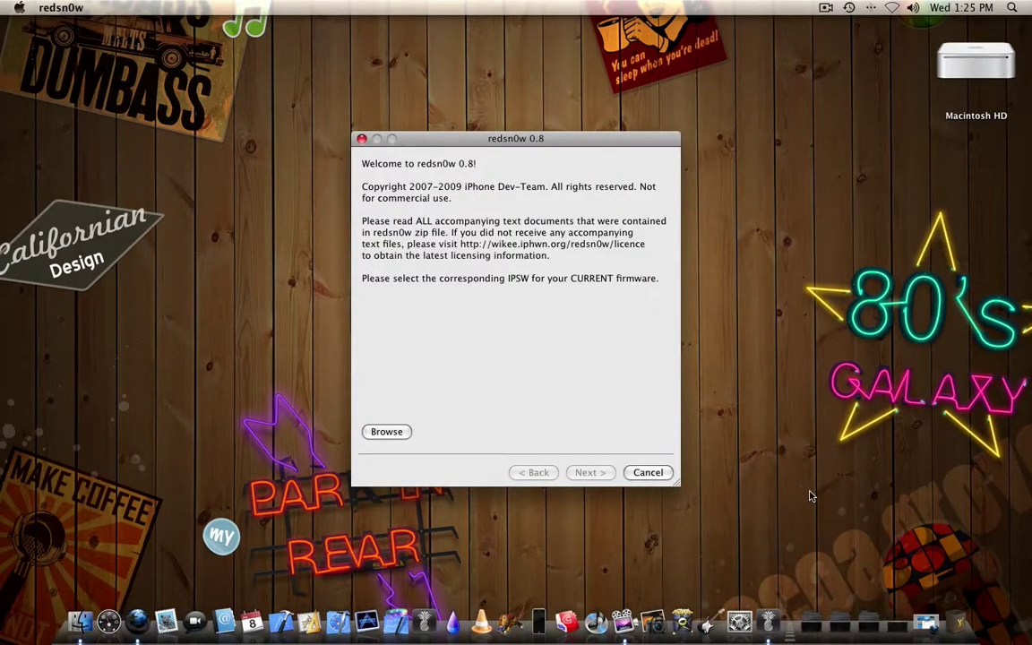
left_click_drag(505, 142, 505, 138)
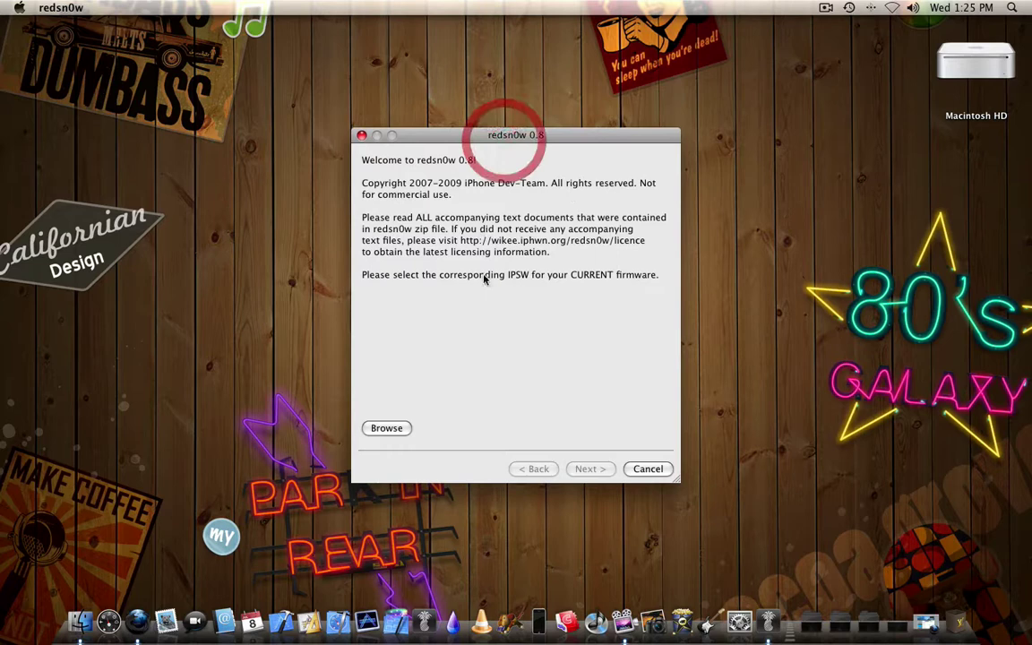
left_click(387, 428)
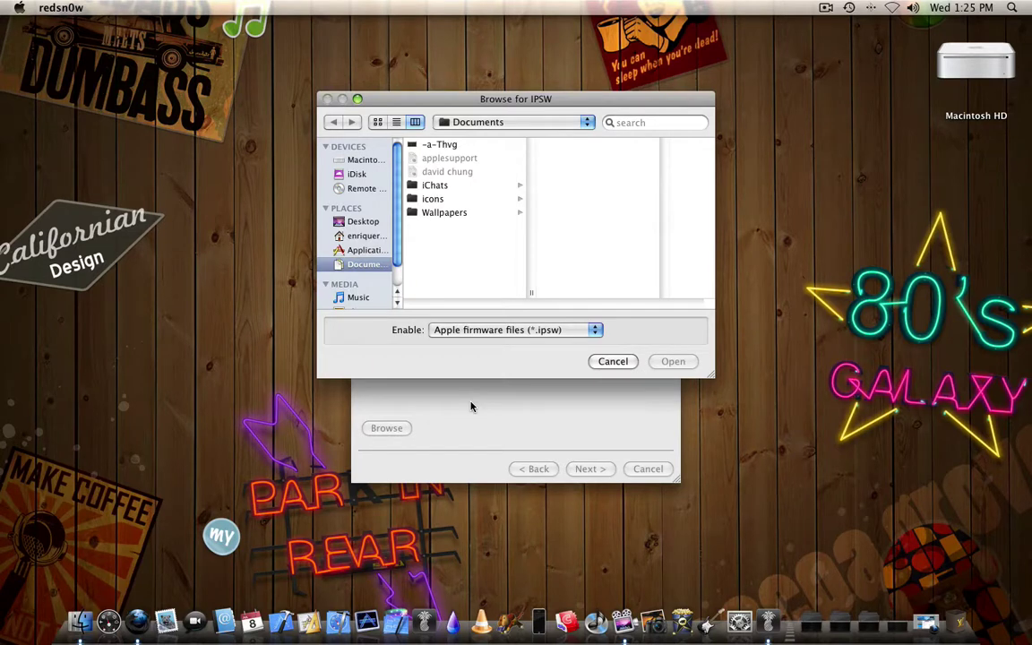
left_click(354, 158)
left_click(439, 238)
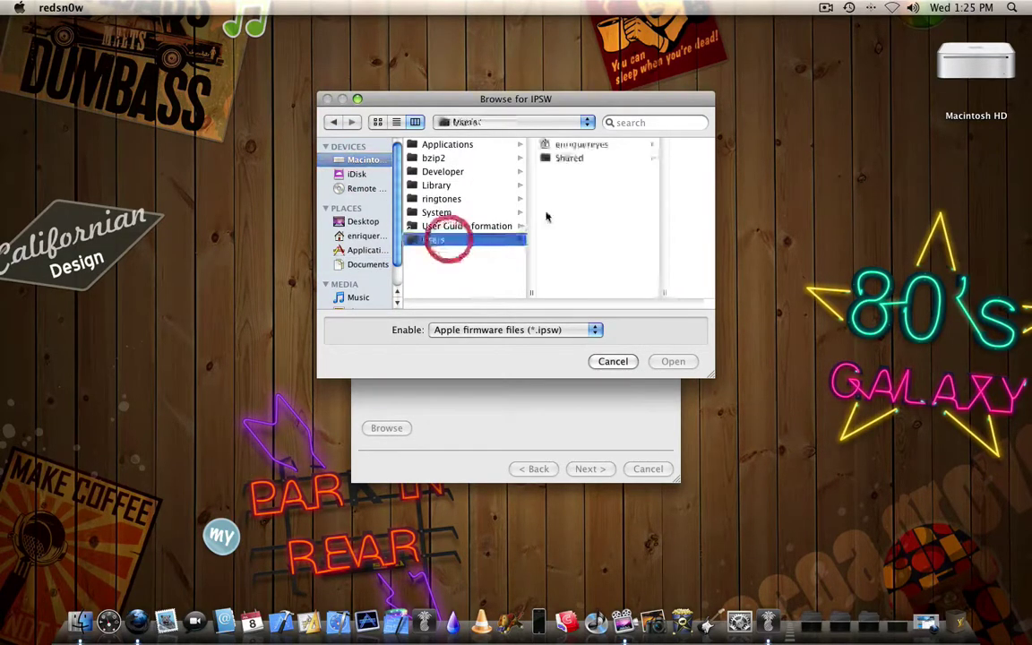
left_click(563, 144)
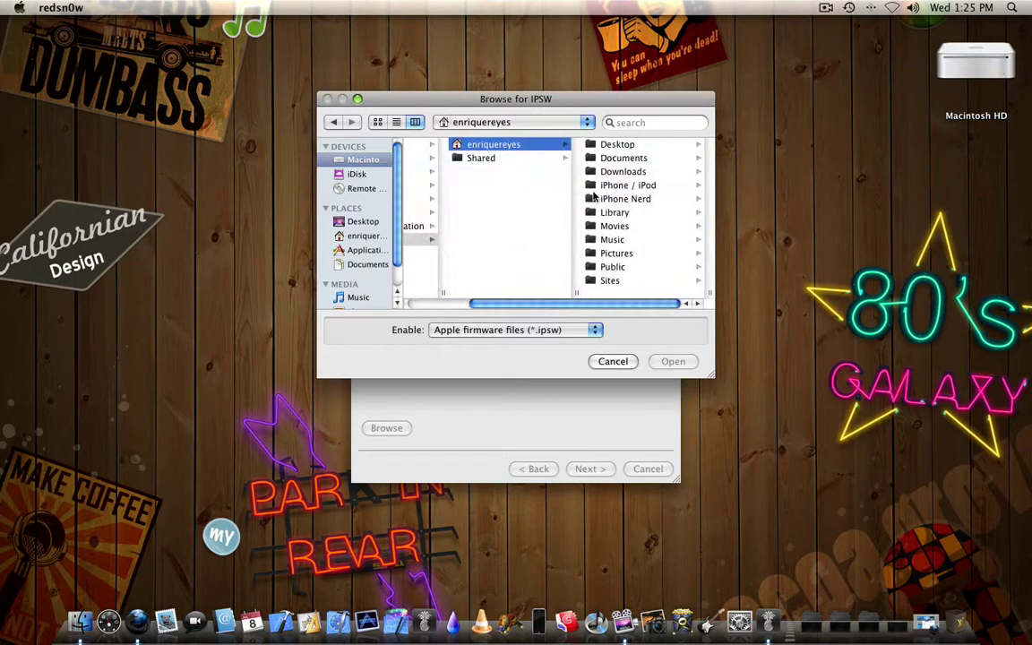
left_click(642, 186)
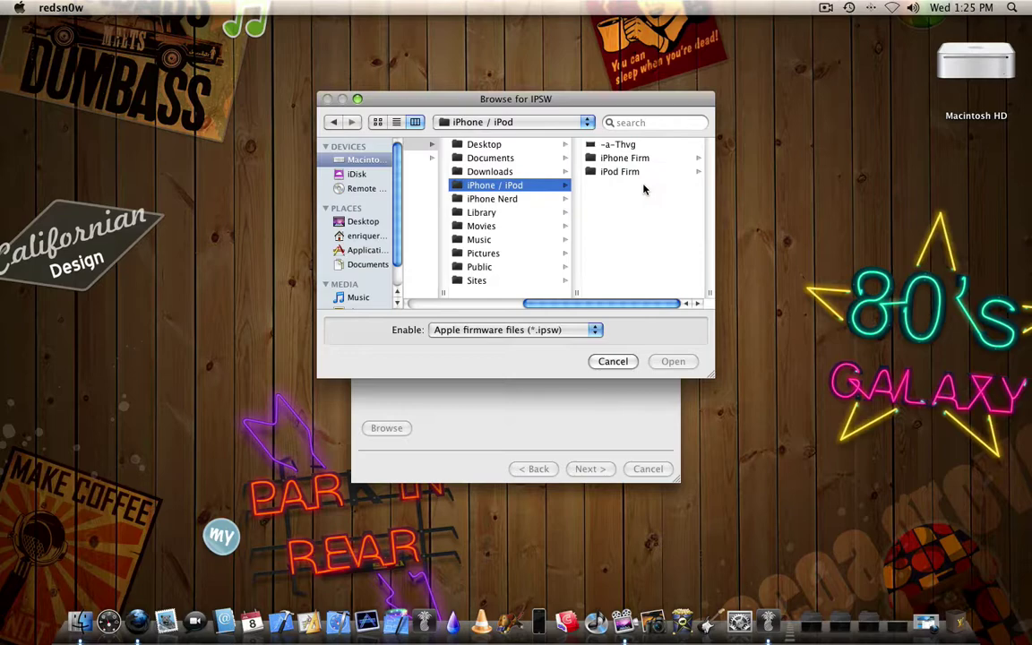
left_click(634, 160)
left_click(620, 171)
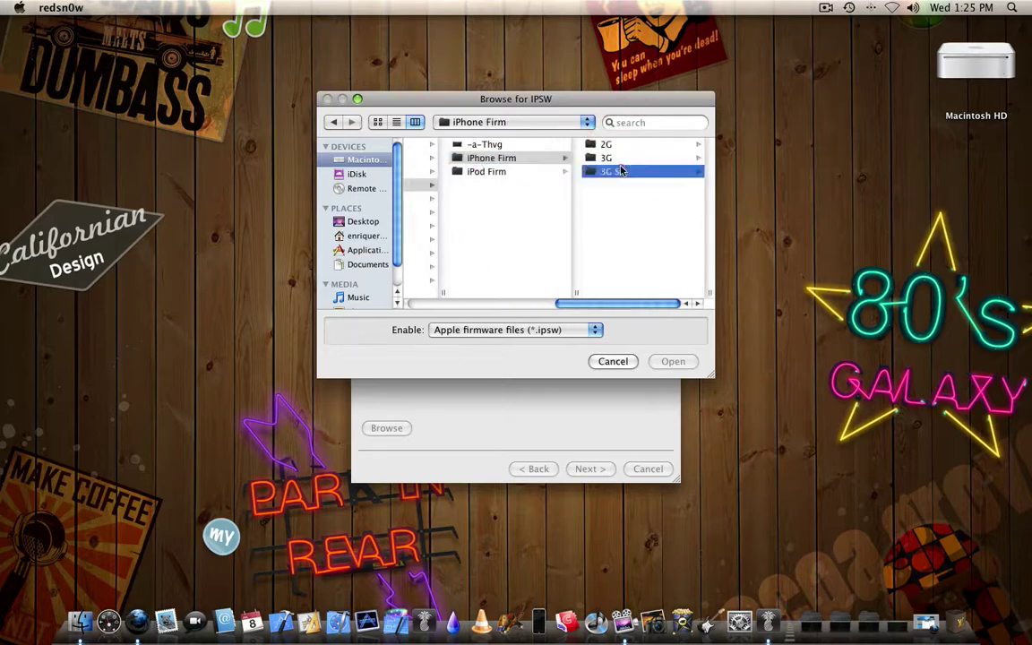
left_click(631, 146)
left_click(672, 361)
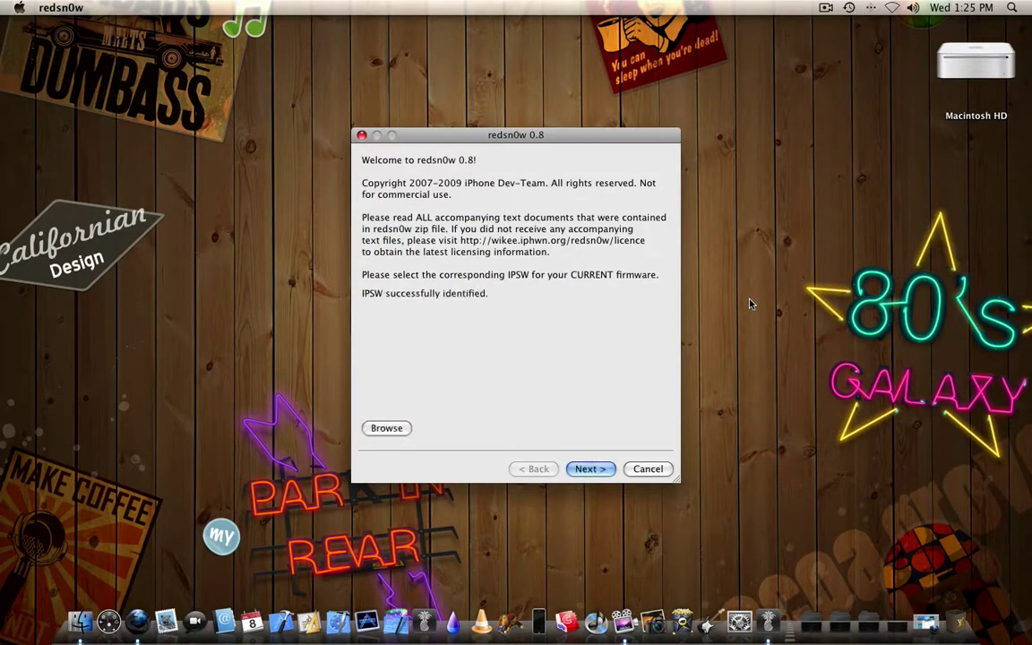
Continue past the identified IPSW with only Install Cydia checked, Icy left off, to the Recovery Mode page
left_click(591, 469)
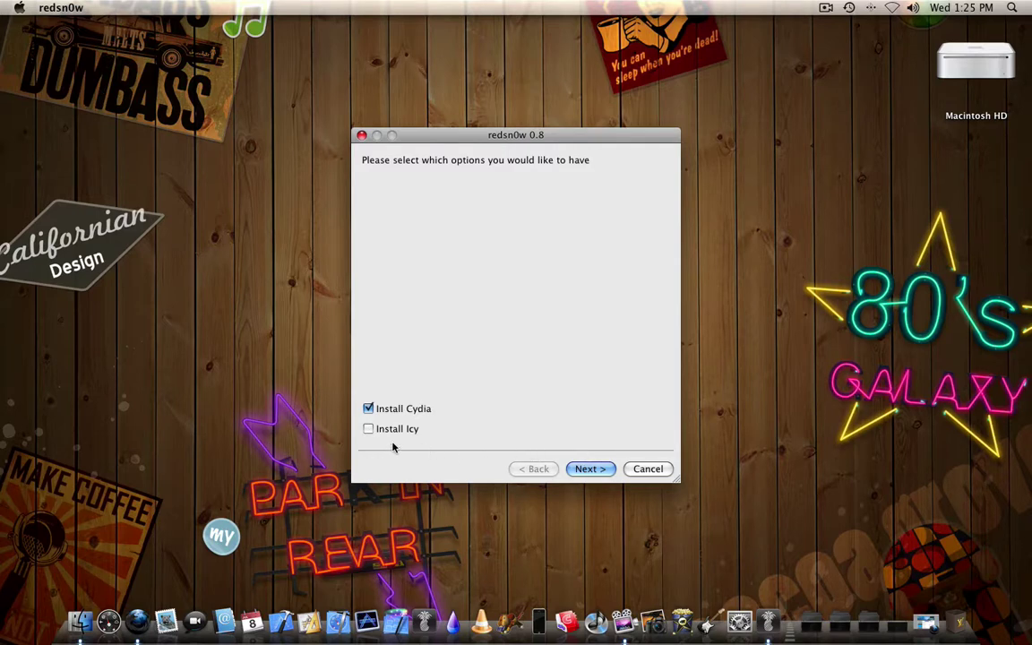
left_click(368, 430)
left_click(368, 430)
left_click(593, 470)
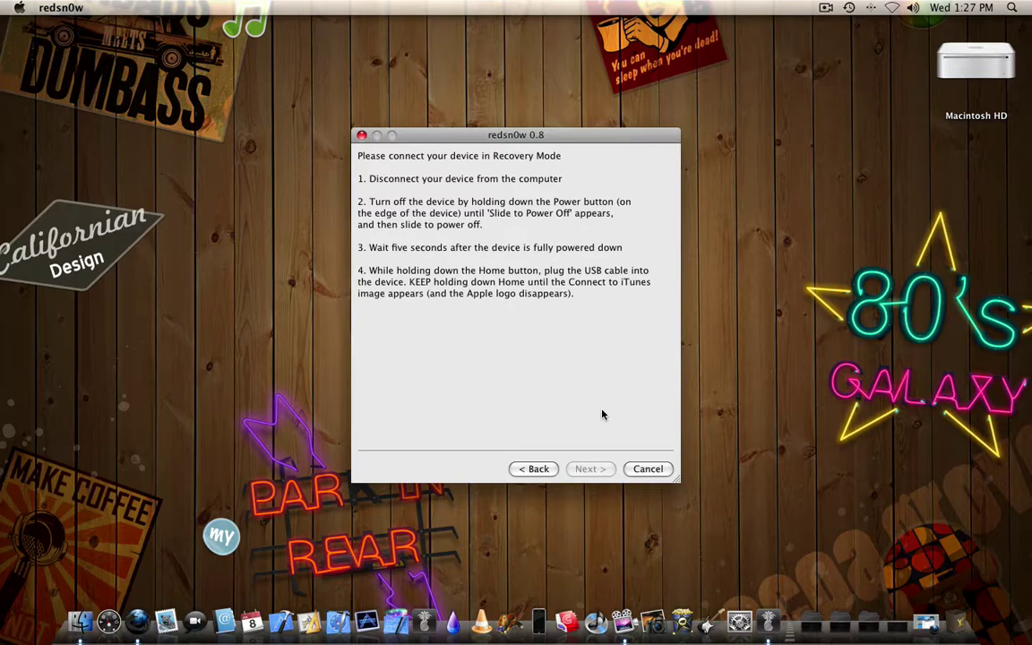
Bring the minimized iPhone Nerd Firefox window back while redsn0w waits at Recovery Mode
left_click(923, 623)
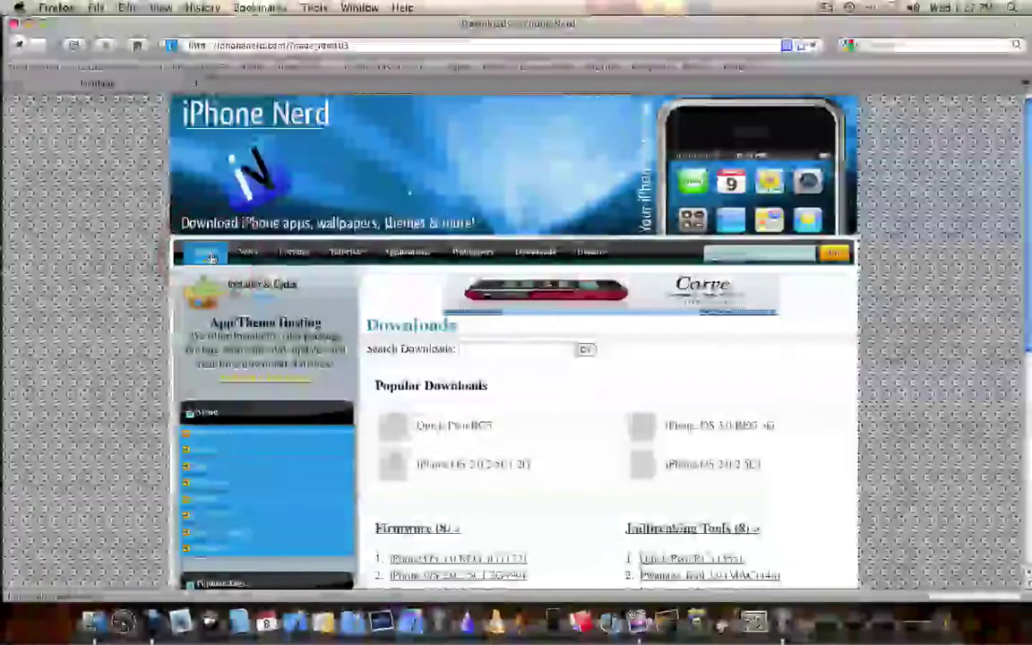
Go to iPhone Nerd's home page, open the How to Jailbreak iPhone 3GS on 3.0 guide, then Tutorials
left_click(205, 254)
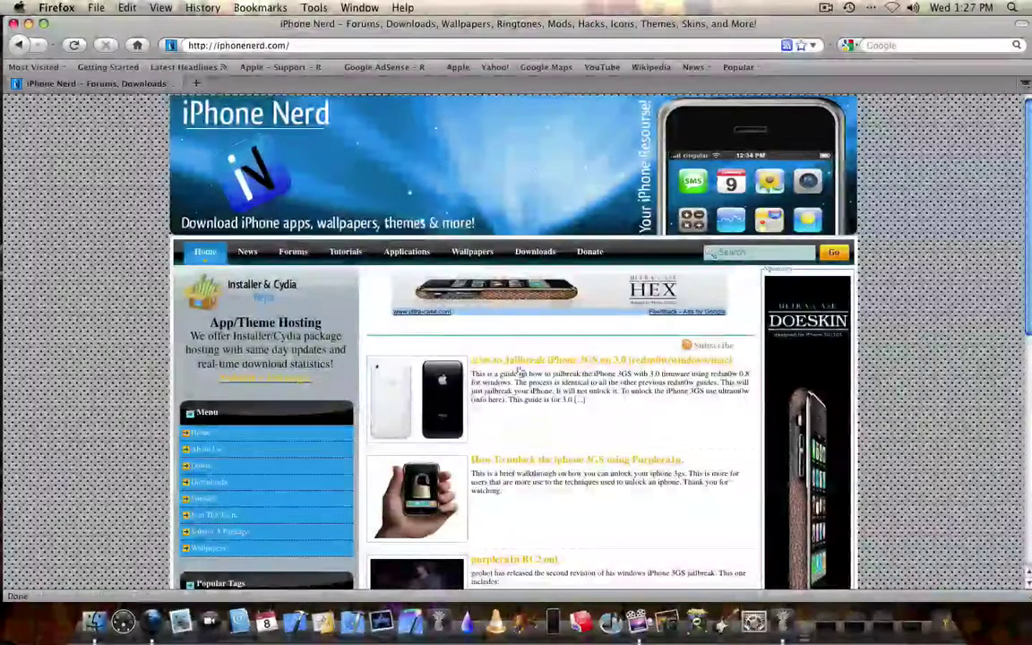
left_click(604, 363)
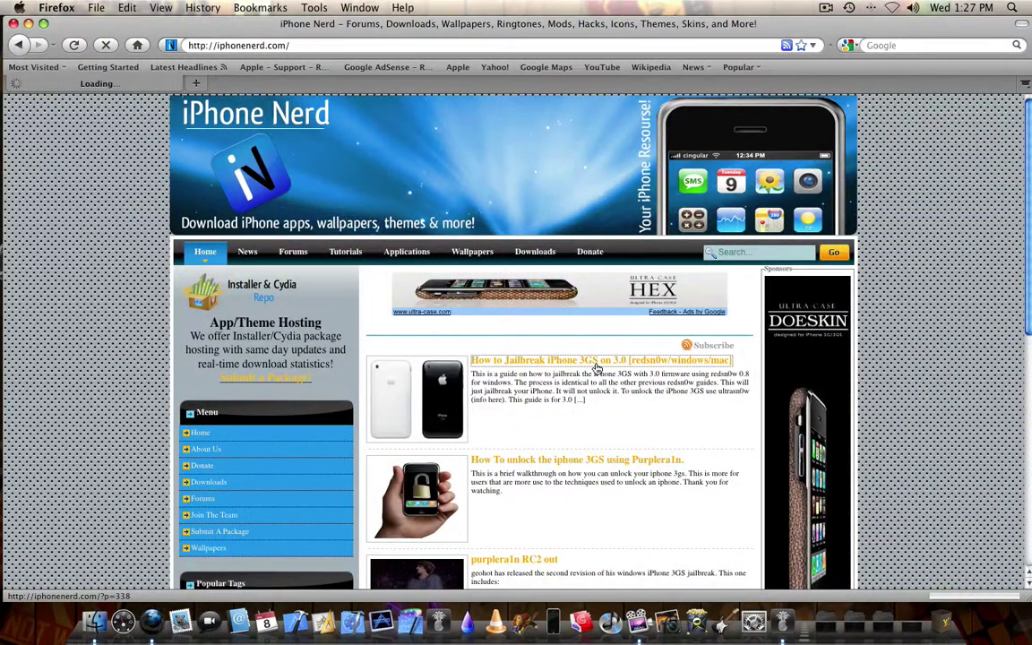
left_click(540, 363)
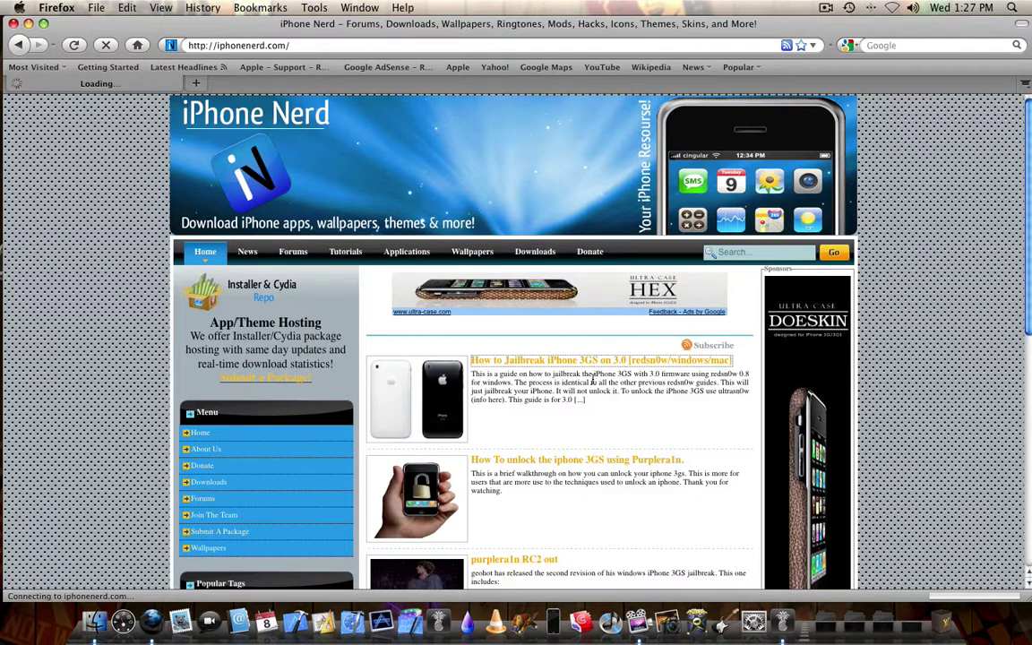
left_click(586, 328)
left_click(345, 252)
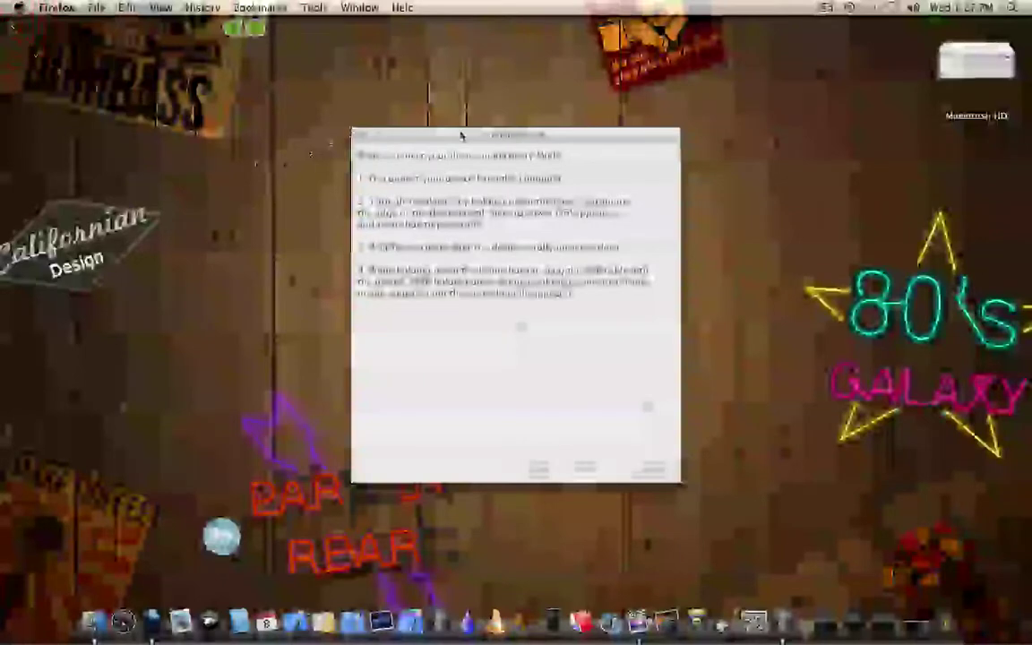
Bring the redsn0w wizard, still at its Recovery Mode connection page, back to the front
left_click(462, 124)
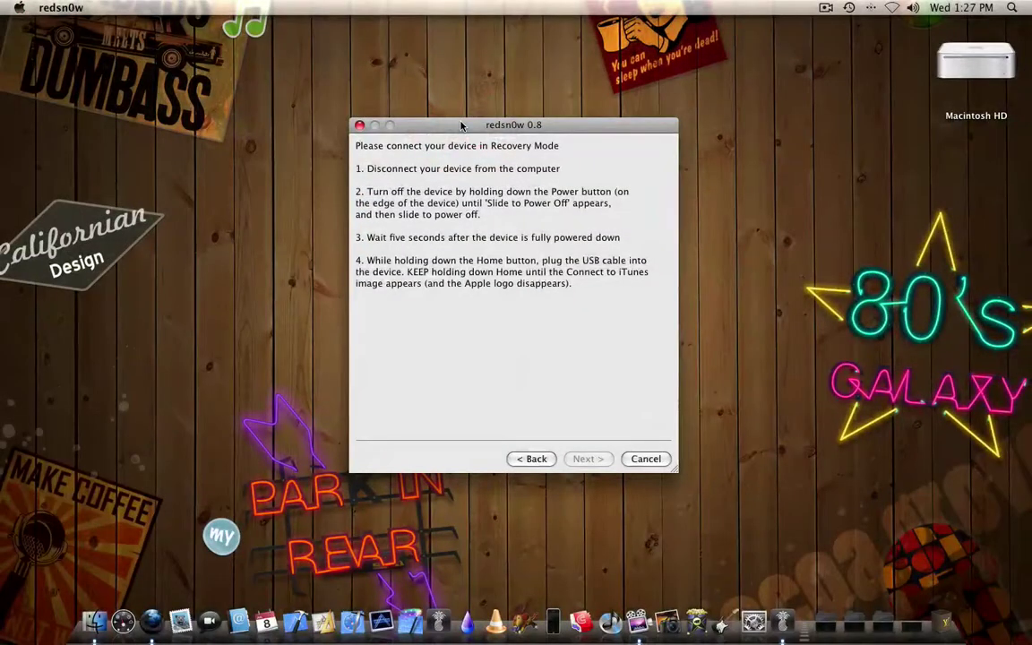